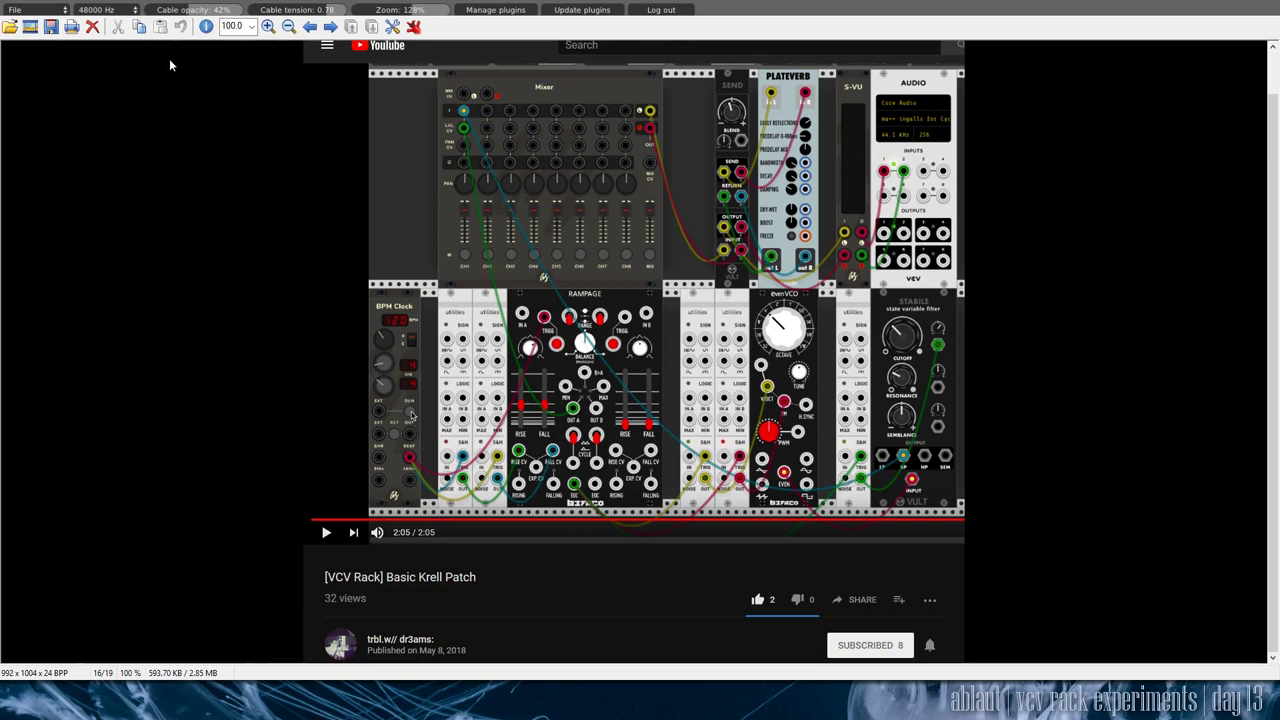
# - View the Krell Patch drawing, then step back to the hardware modular synth photo
pyautogui.click(331, 28)
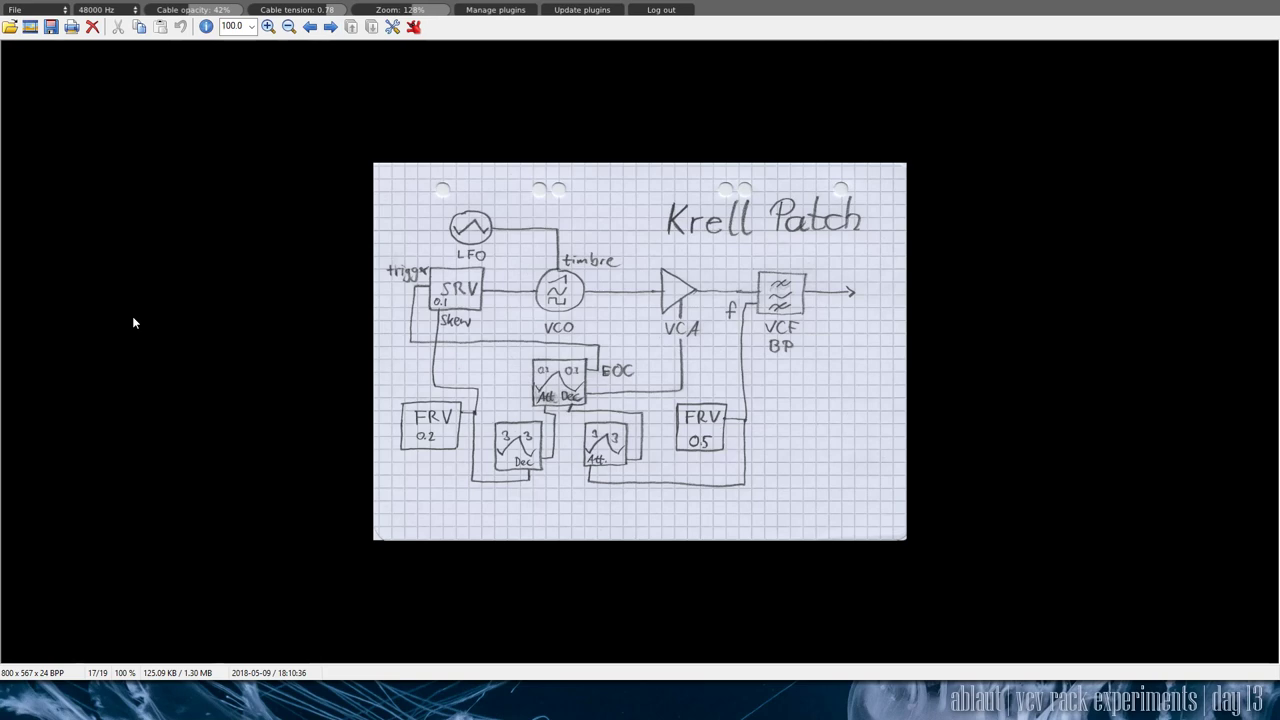
pyautogui.click(311, 28)
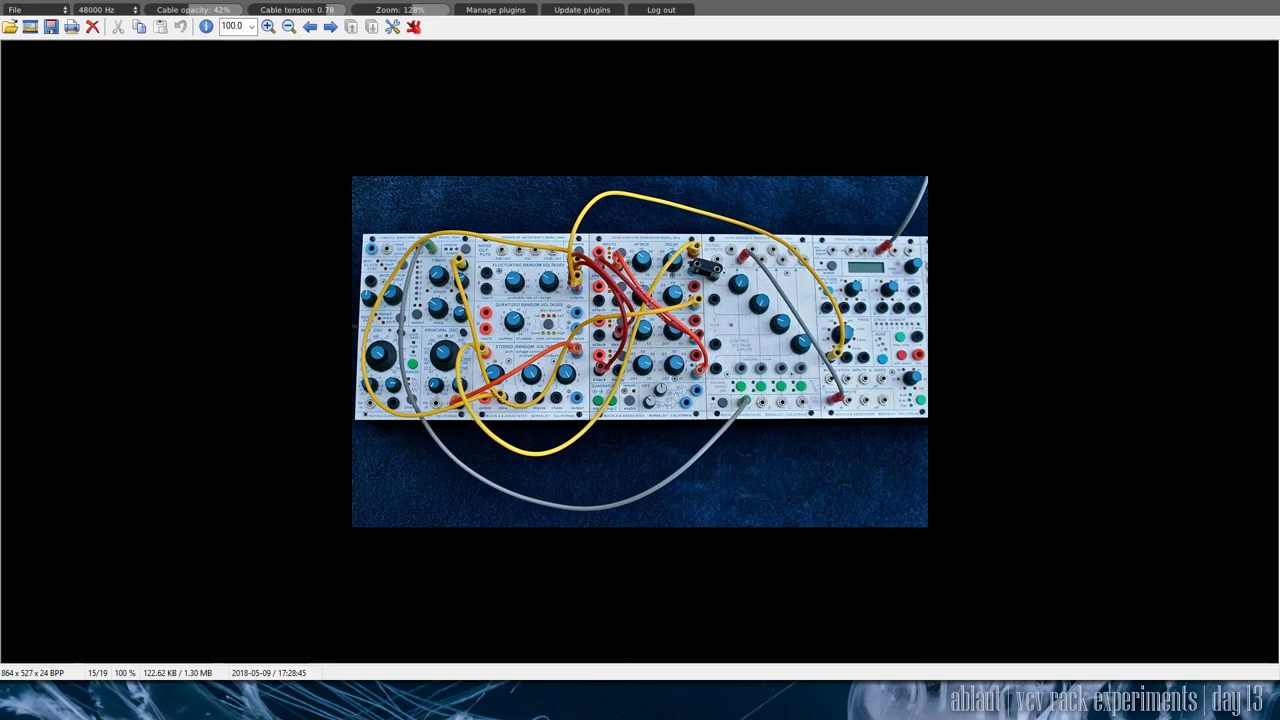
pyautogui.press('Escape')
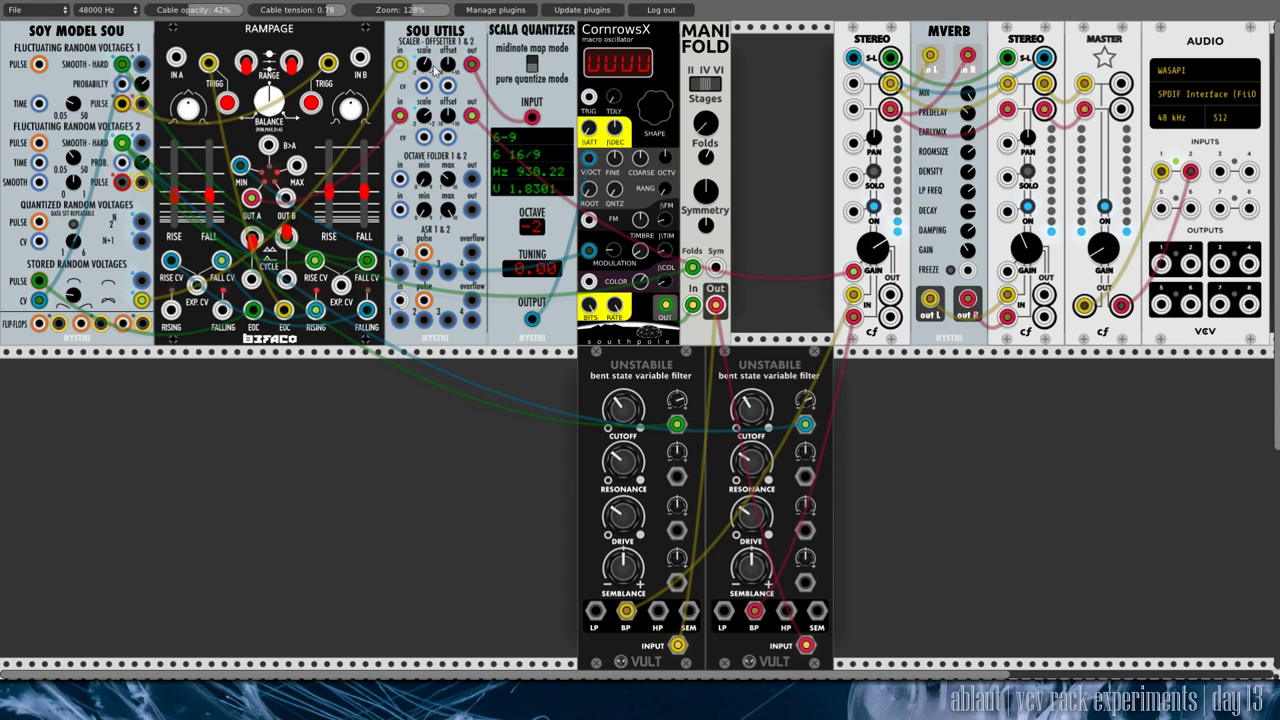
# - Cable the SOU UTILS scaler out jack to the SCALA QUANTIZER INPUT jack
pyautogui.moveTo(471, 64); pyautogui.dragTo(531, 116)
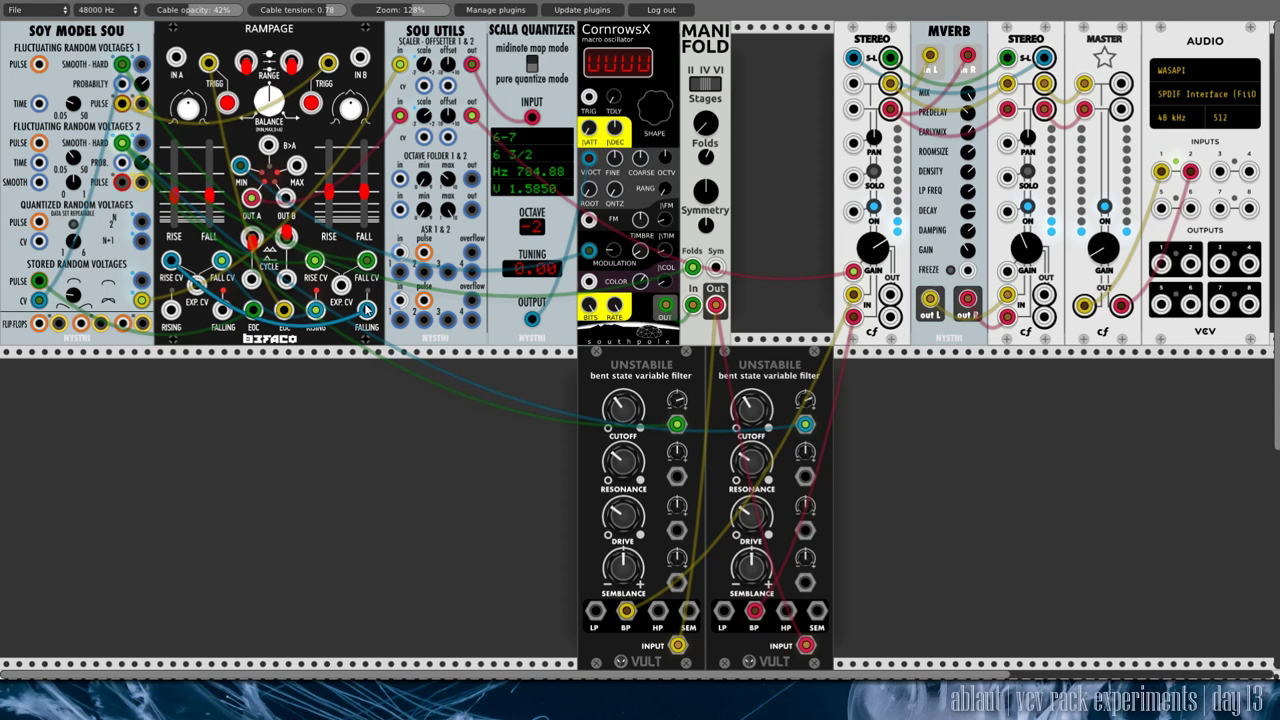
# - Loop Rampage FALLING into RISE CV, drop the trial TRIGG–EOC cable, and patch the scaler into STEREO
pyautogui.moveTo(366, 311); pyautogui.dragTo(172, 262)
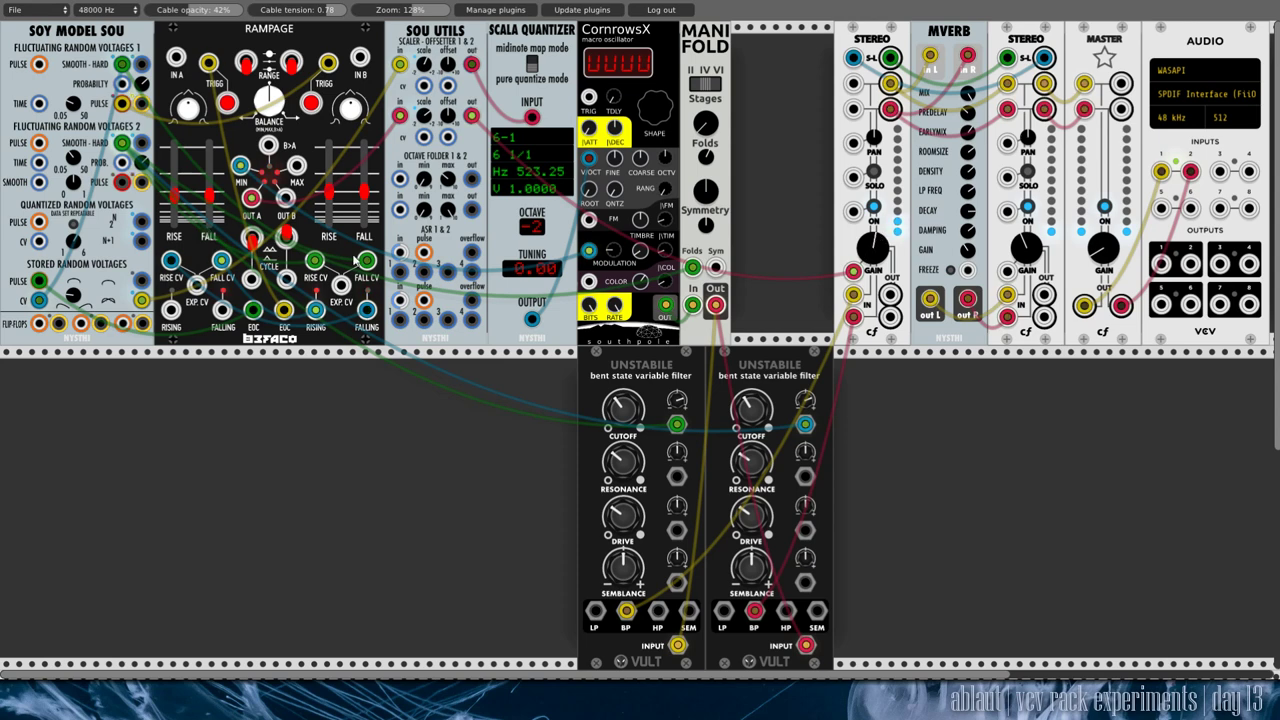
pyautogui.moveTo(285, 312); pyautogui.dragTo(290, 316)
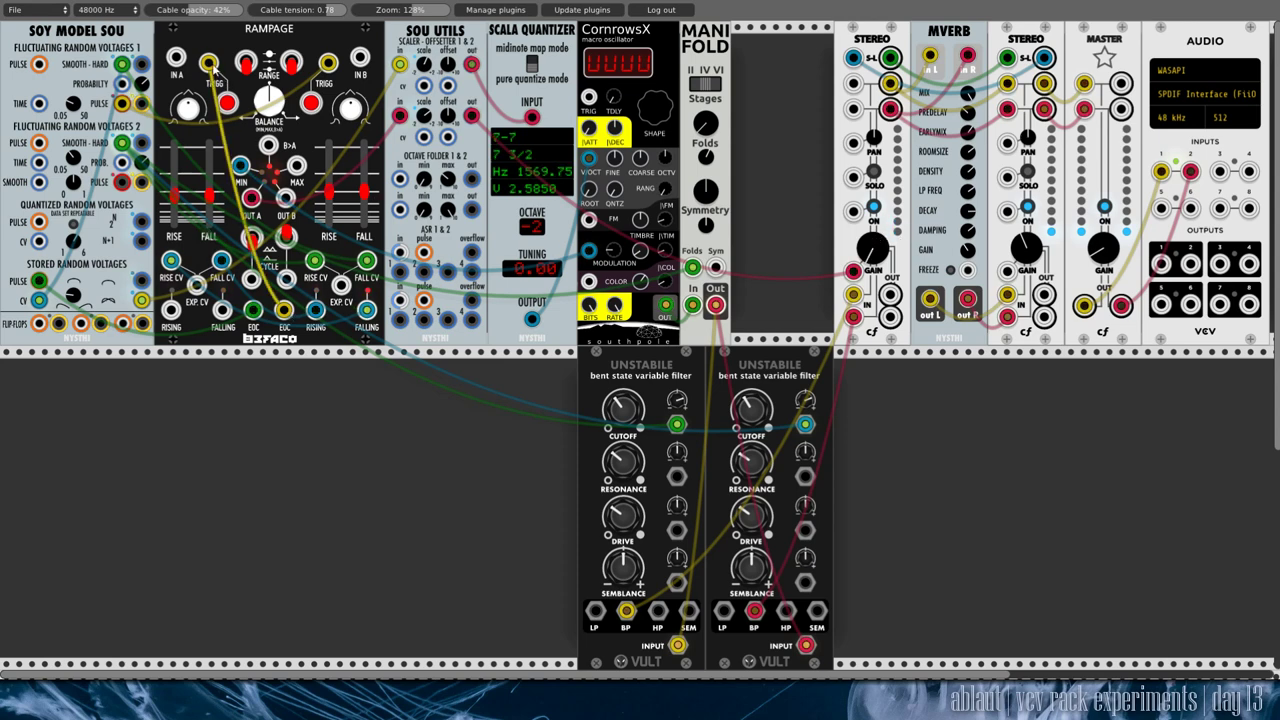
pyautogui.moveTo(210, 66); pyautogui.dragTo(208, 100)
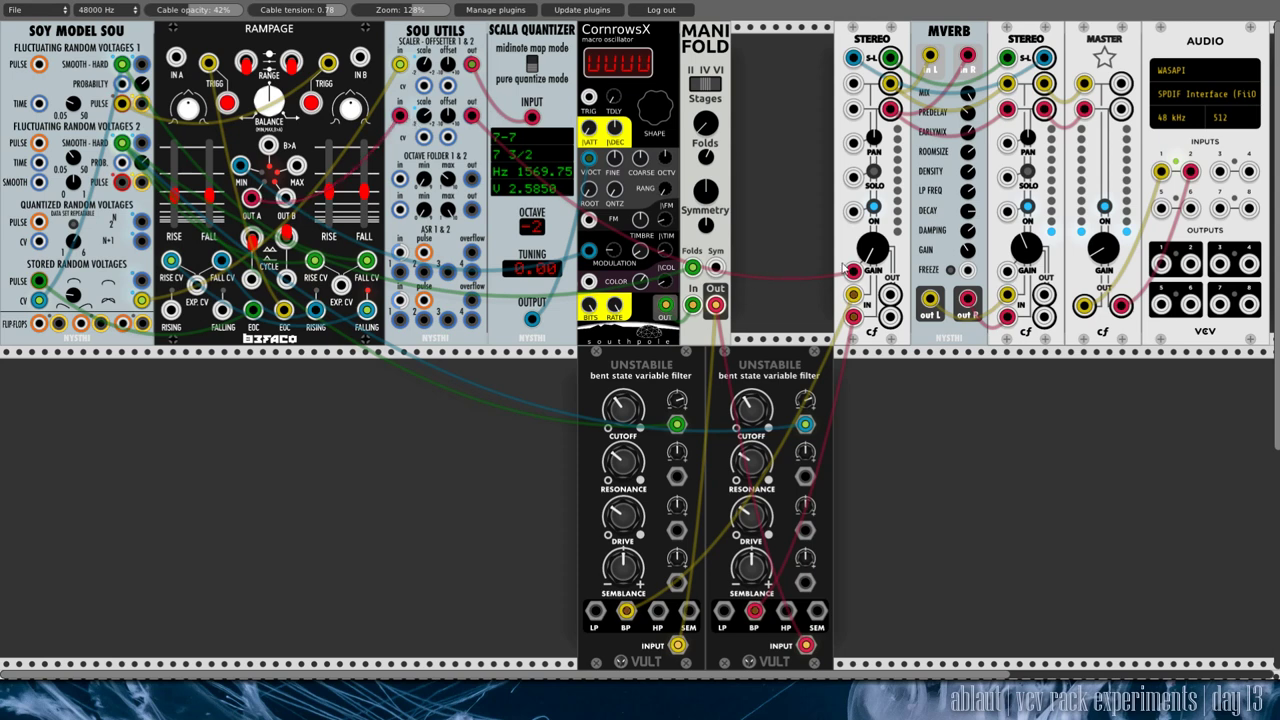
pyautogui.moveTo(845, 268); pyautogui.dragTo(853, 271)
# - Cable Soy Model stored-random PULSE to Rampage EOC and move the stored-random output to the scaler input
pyautogui.moveTo(38, 281); pyautogui.dragTo(254, 316)
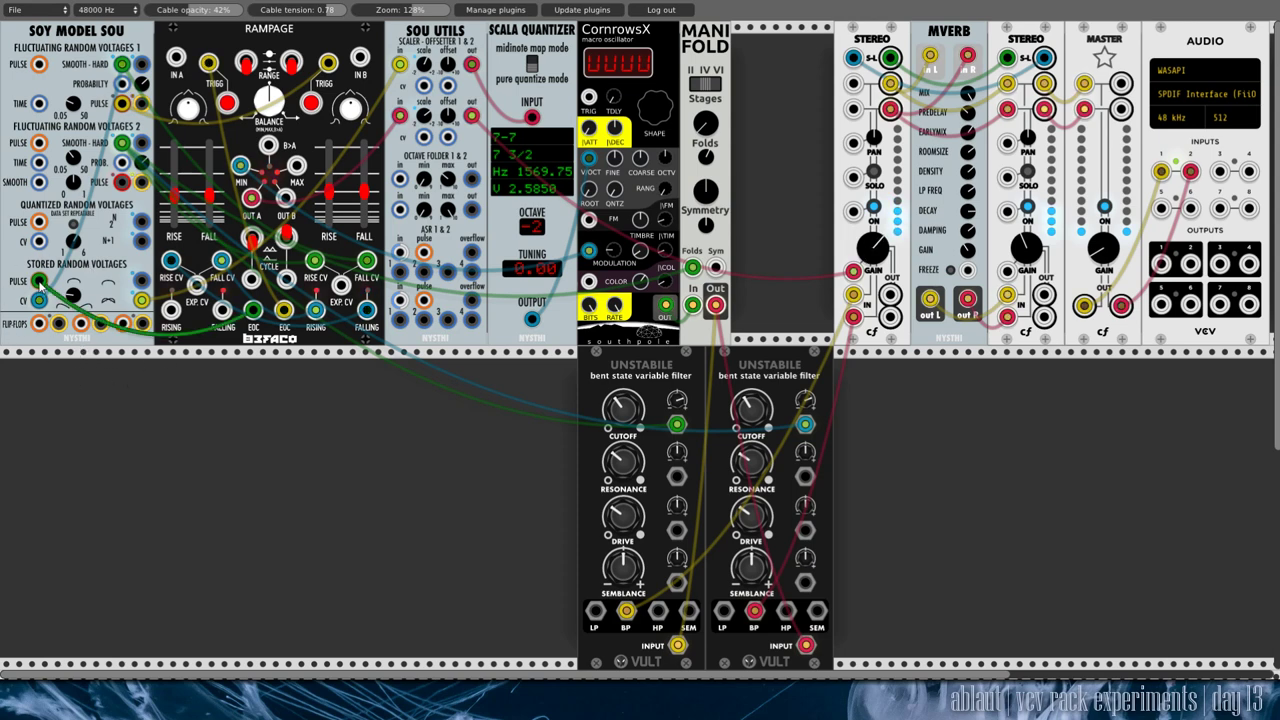
pyautogui.moveTo(38, 300); pyautogui.dragTo(142, 300)
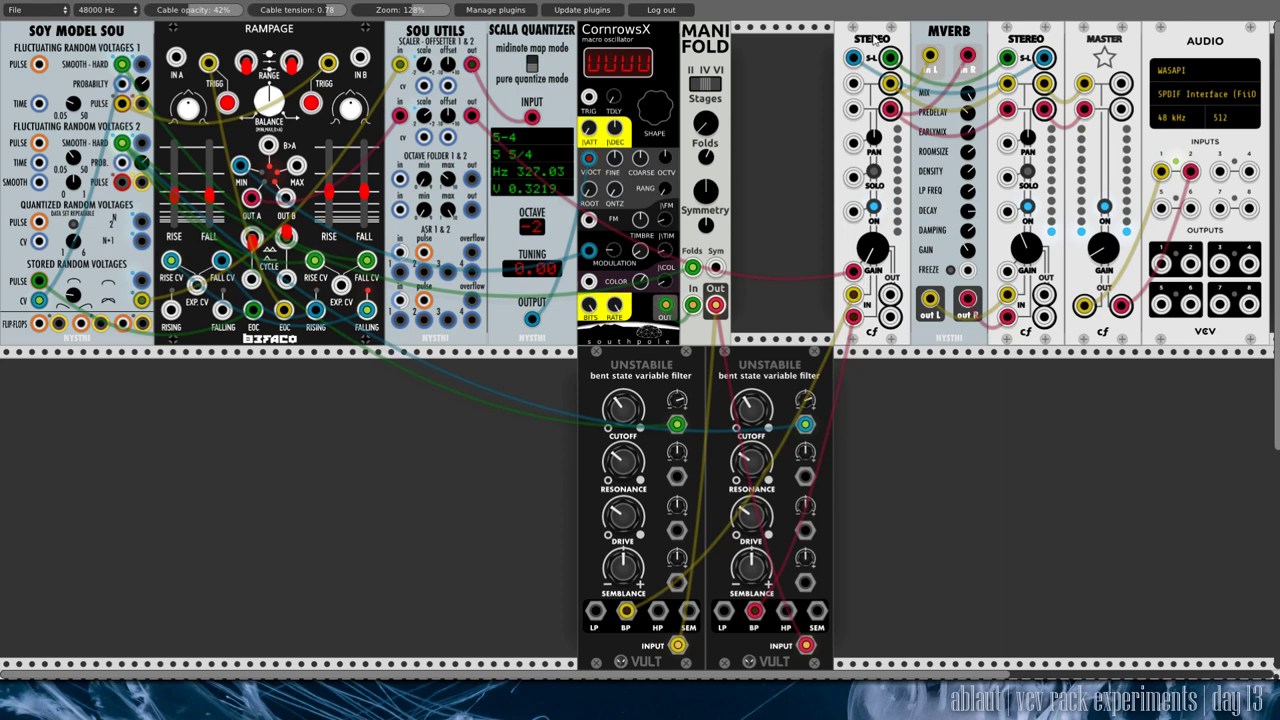
# - Cable the MVERB in R jack to the STEREO mixer's send jack
pyautogui.moveTo(967, 57); pyautogui.dragTo(889, 109)
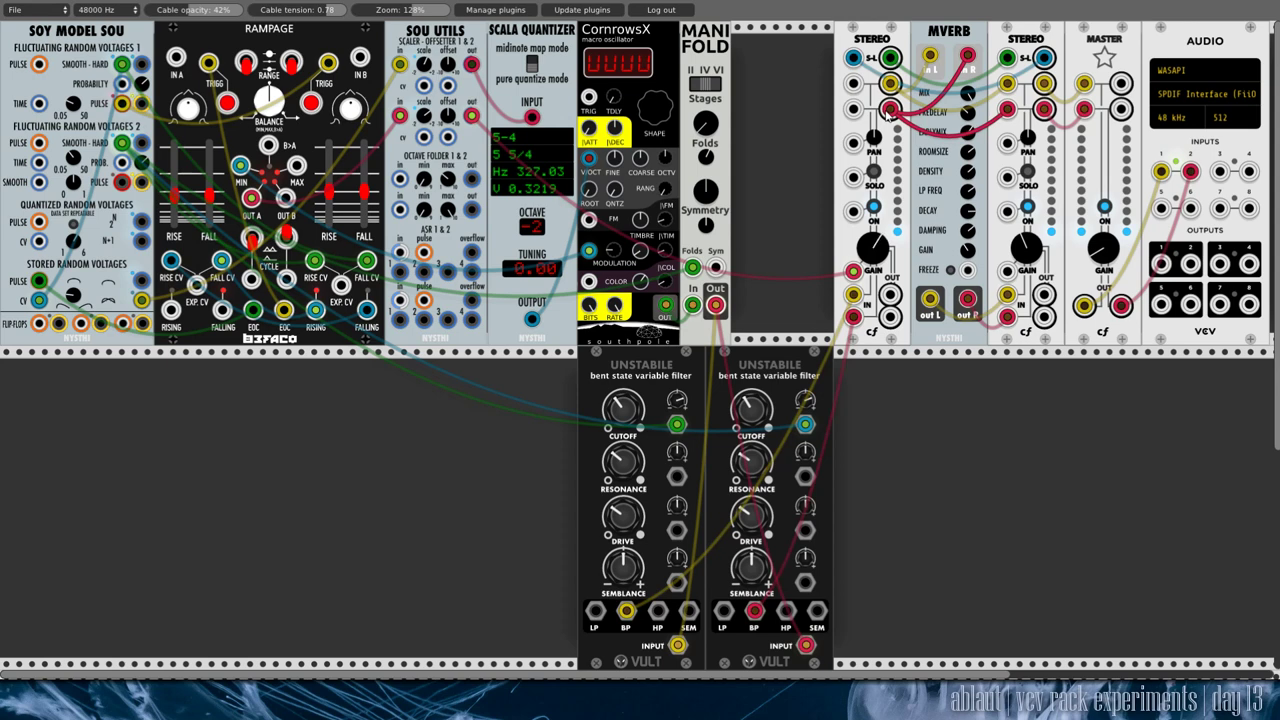